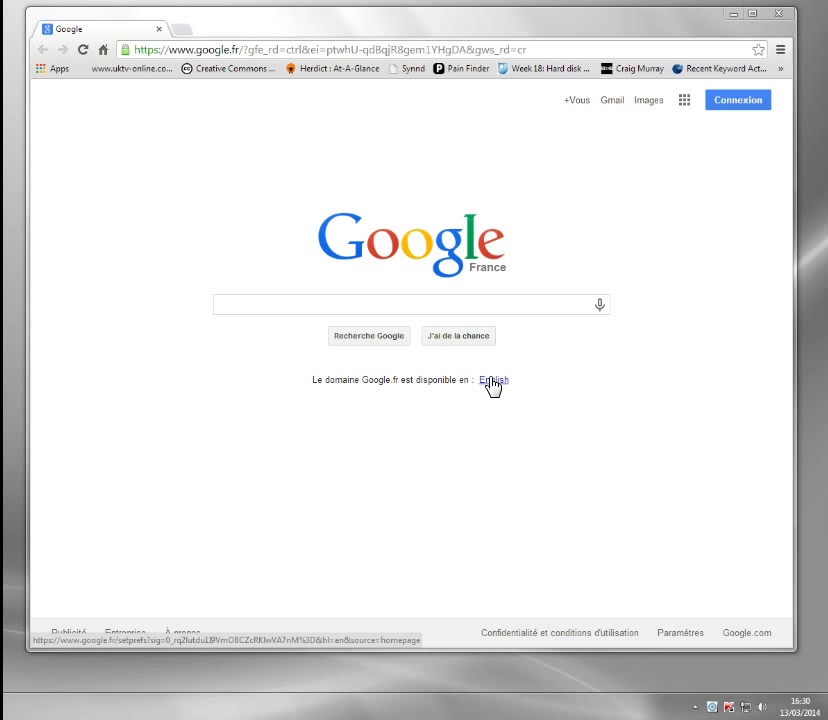
{"action": "left_click", "coordinate": [178, 30]}
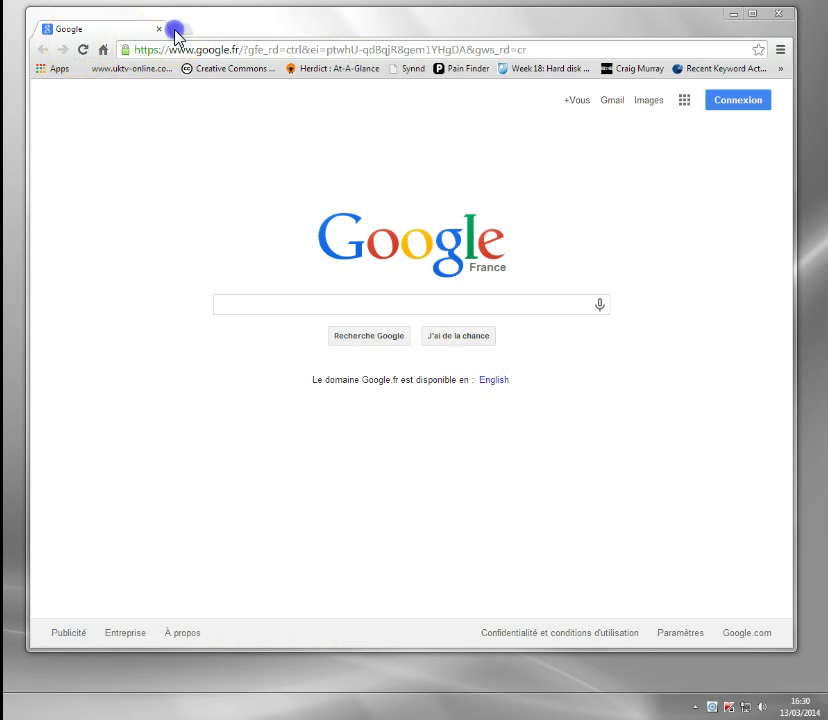
{"action": "type", "text": "www.bbc.co.uk"}
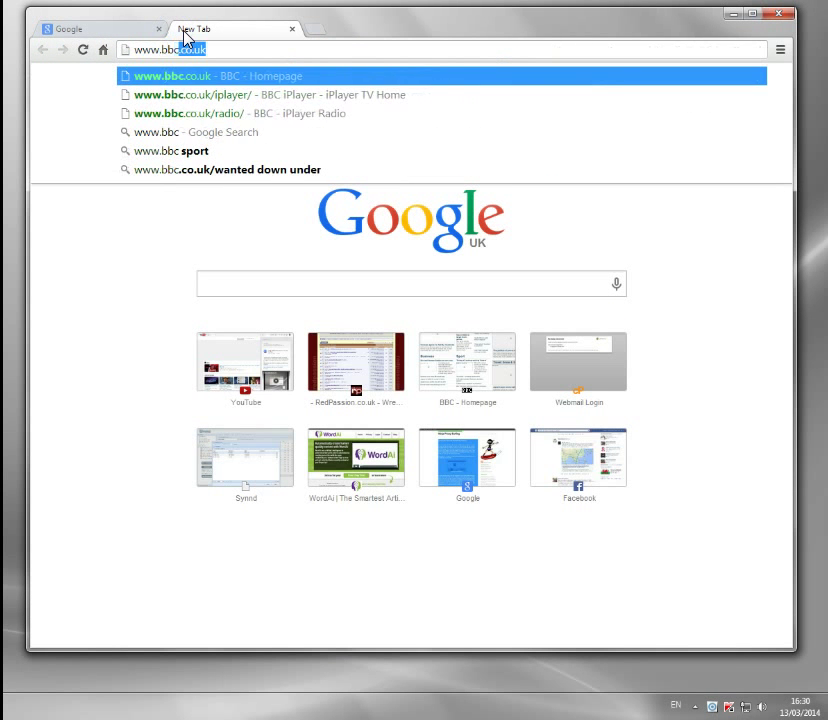
{"action": "key", "text": "Down"}
{"action": "key", "text": "Return"}
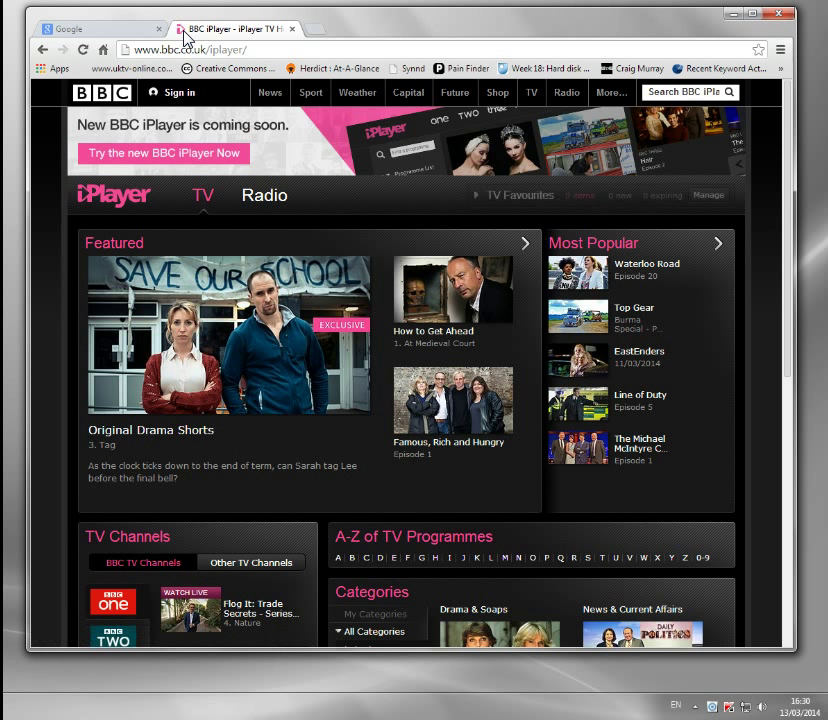
{"action": "left_click", "coordinate": [212, 350]}
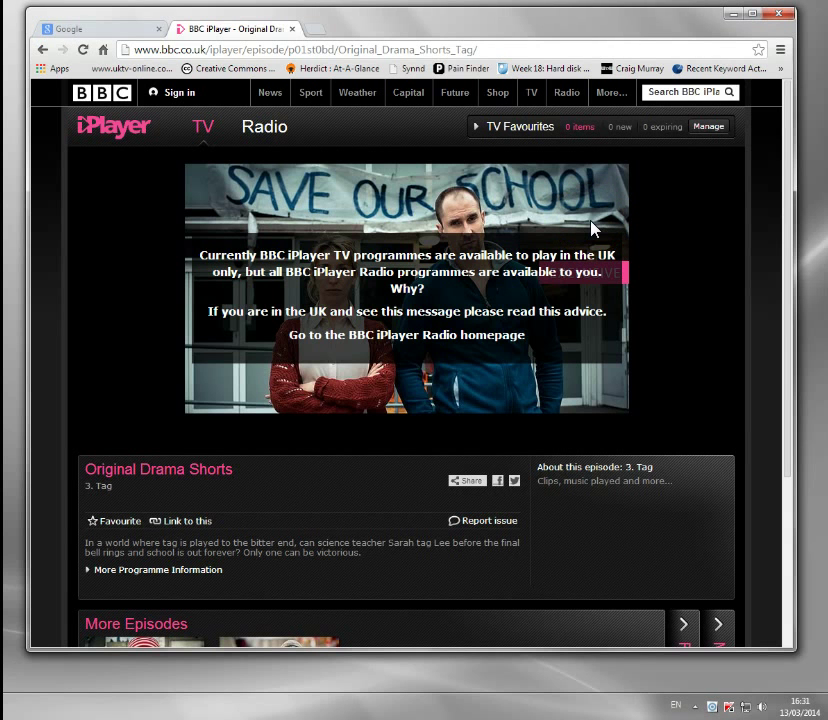
{"action": "left_click", "coordinate": [312, 33]}
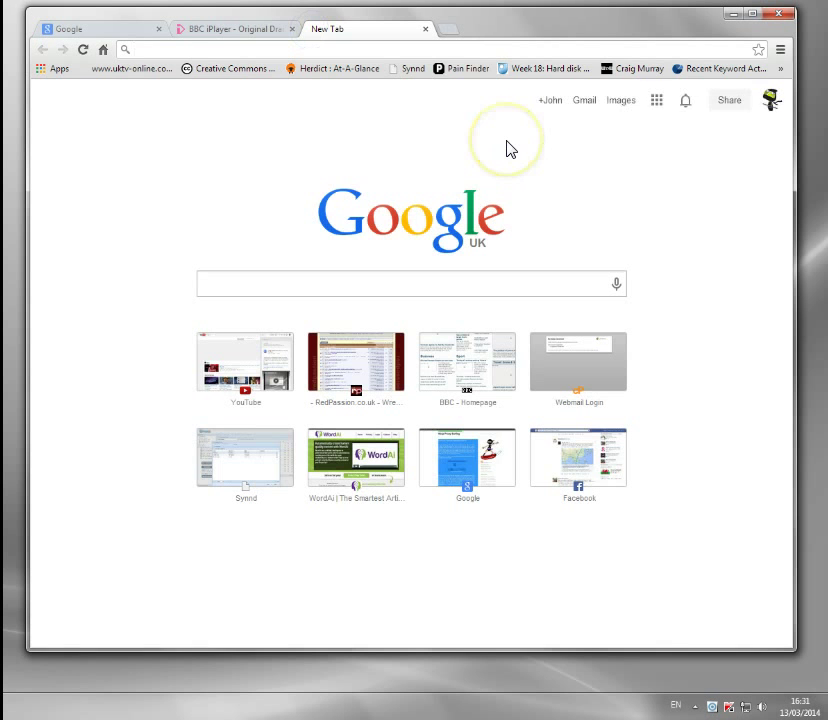
Step: Load ITV Player and start playing the featured Party Wright Around The World episode
{"action": "type", "text": "itv.com/itvplayer/"}
{"action": "key", "text": "Return"}
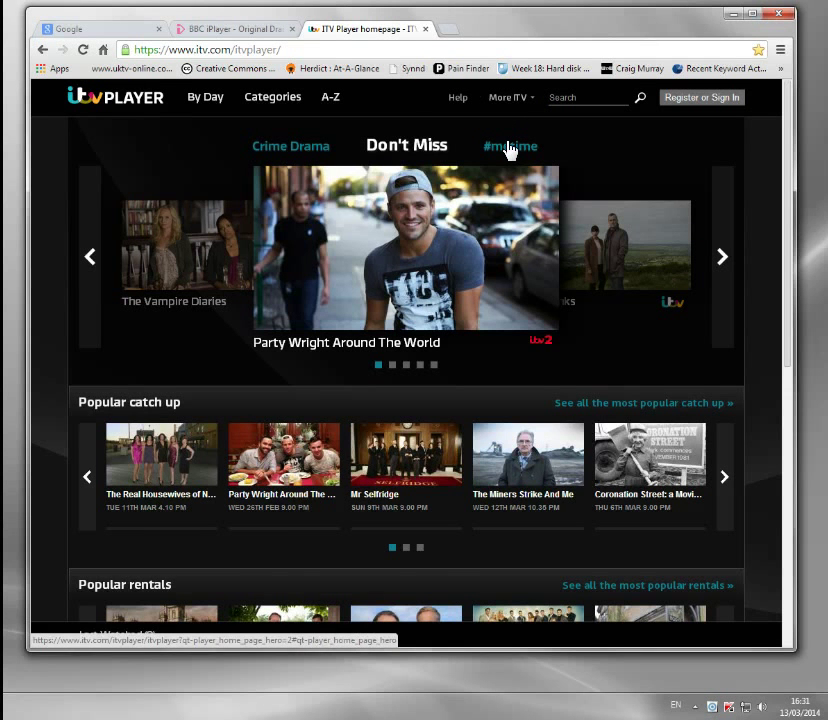
{"action": "left_click", "coordinate": [416, 236]}
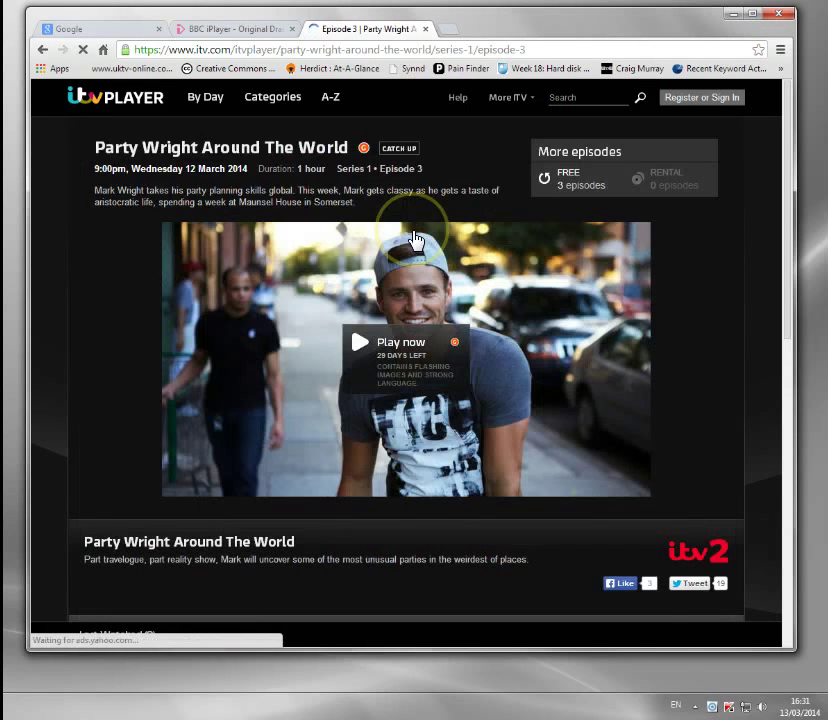
{"action": "left_click", "coordinate": [356, 343]}
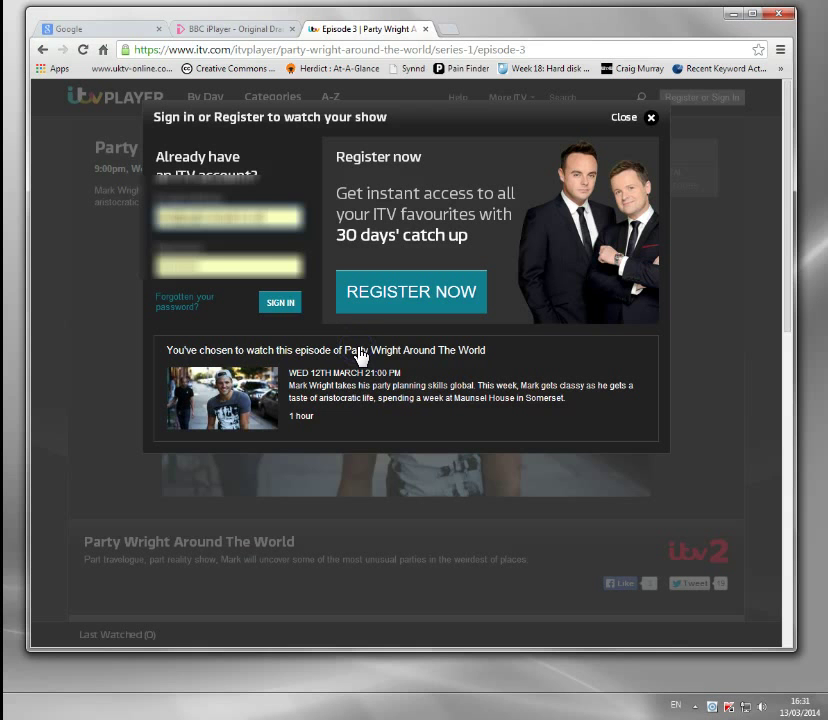
Step: Sign in to ITV and retry playback, which is refused for this region
{"action": "left_click", "coordinate": [281, 303]}
{"action": "left_click", "coordinate": [576, 487]}
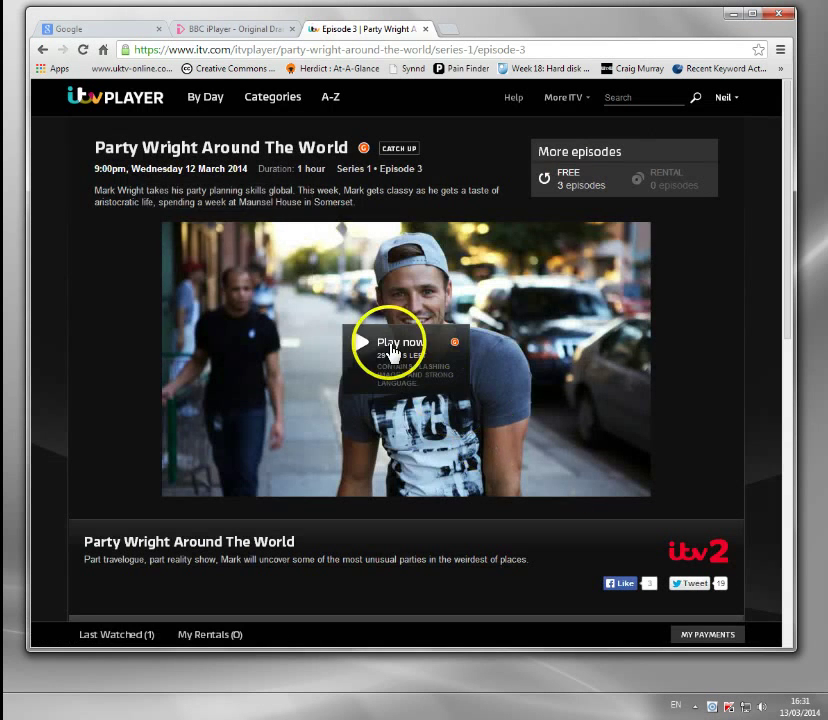
{"action": "left_click", "coordinate": [389, 347]}
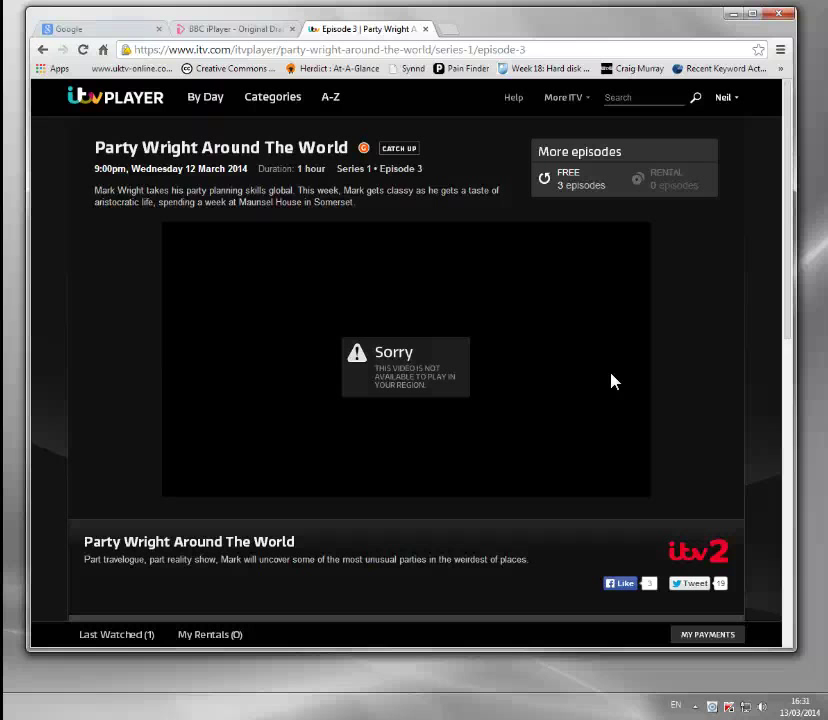
Step: Close the ITV Player, BBC iPlayer and remaining Chrome tabs
{"action": "left_click", "coordinate": [425, 30]}
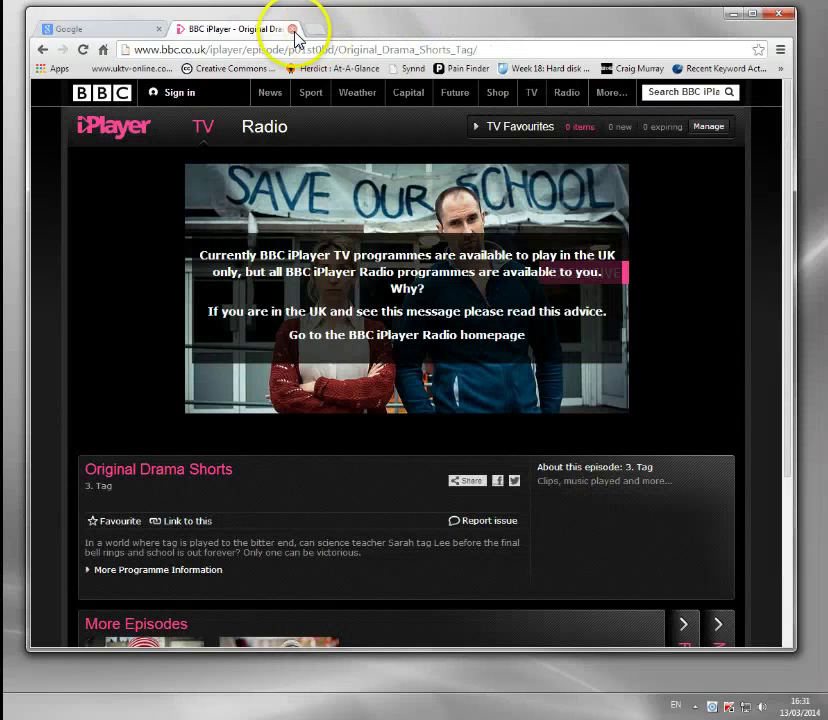
{"action": "left_click", "coordinate": [290, 29]}
{"action": "left_click", "coordinate": [159, 29]}
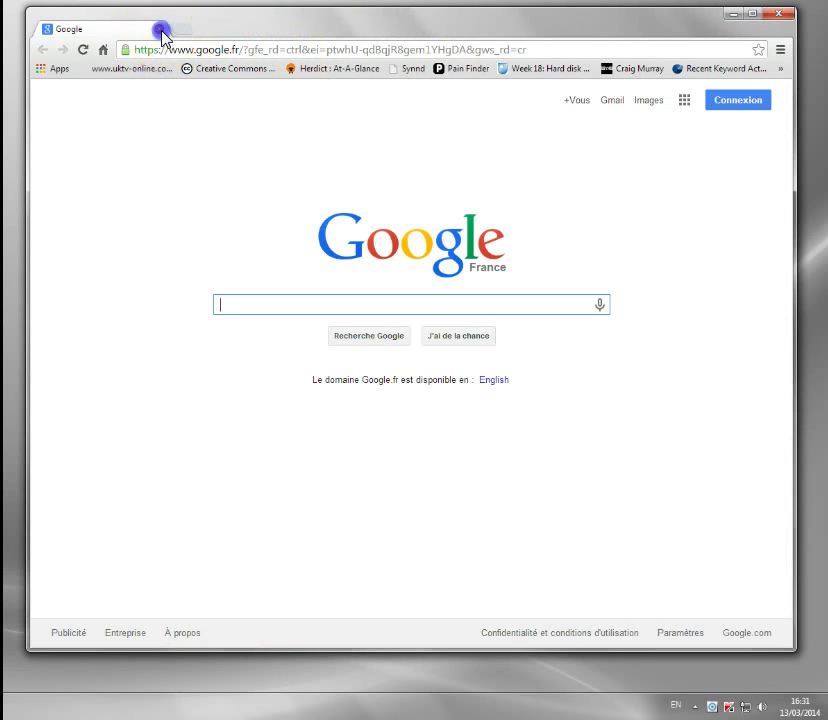
Step: Bring up Identity Cloaker from the hidden tray icons and disconnect its current proxy
{"action": "left_click", "coordinate": [695, 707]}
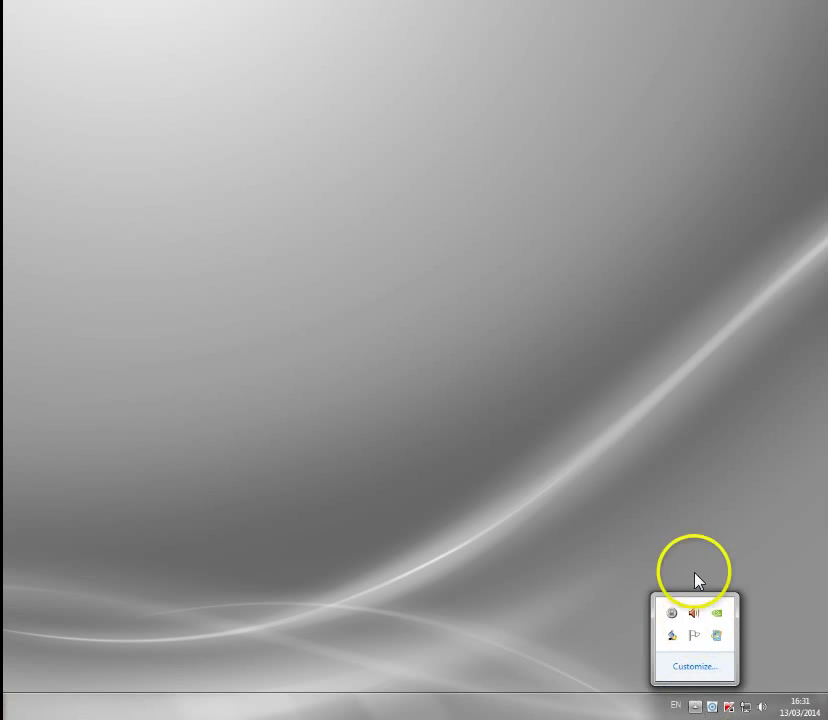
{"action": "left_click", "coordinate": [671, 614]}
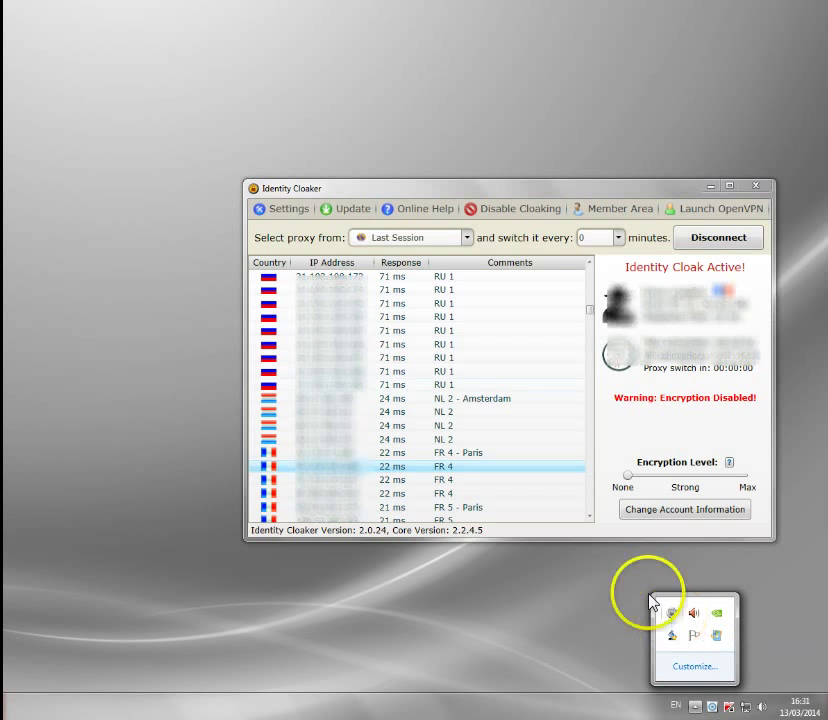
{"action": "left_click", "coordinate": [715, 241]}
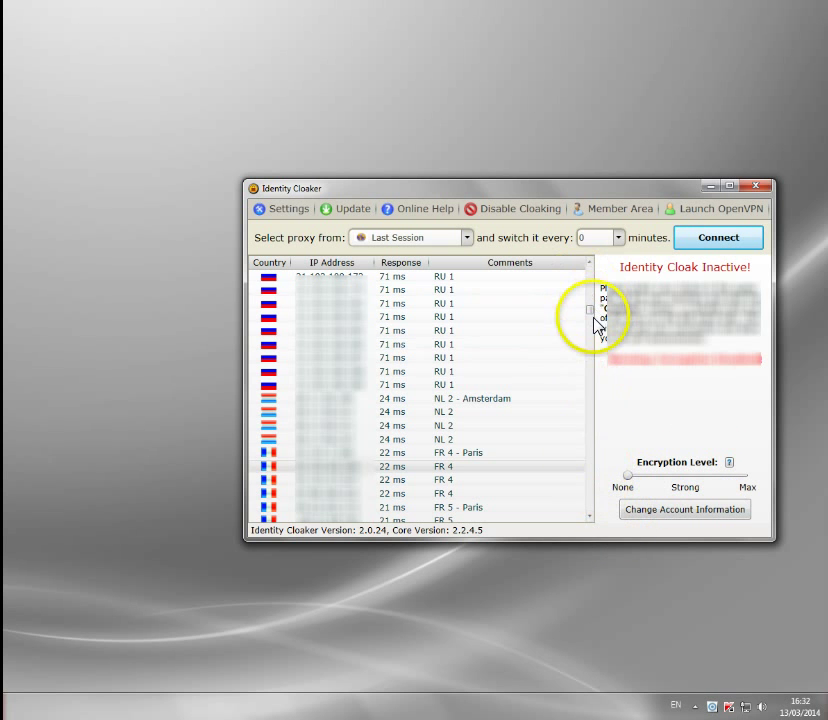
Step: Scroll to the UK servers, connect through a UK 9 proxy, and minimise Identity Cloaker
{"action": "left_click_drag", "start_coordinate": [590, 312], "coordinate": [584, 337]}
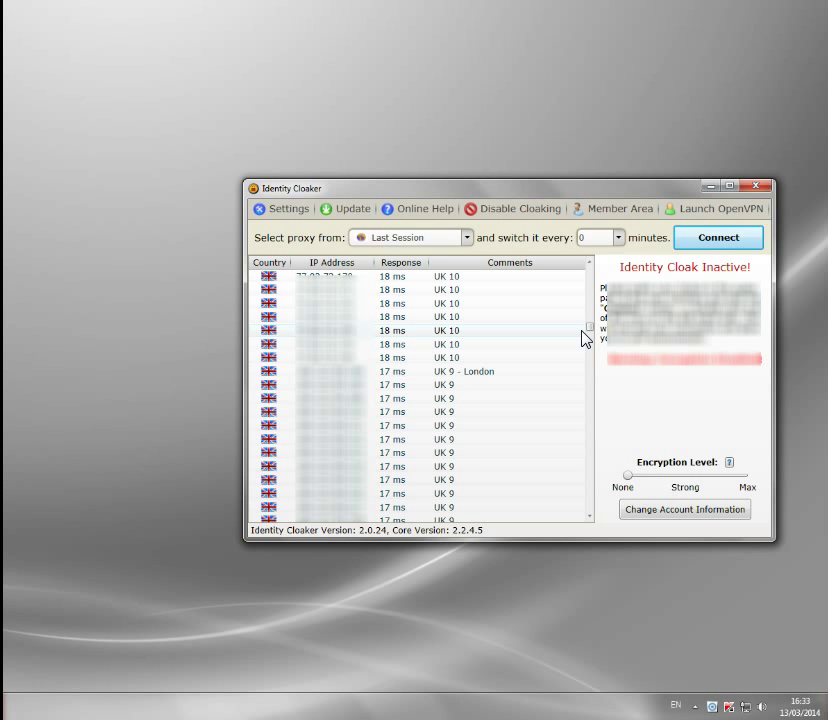
{"action": "left_click", "coordinate": [302, 400]}
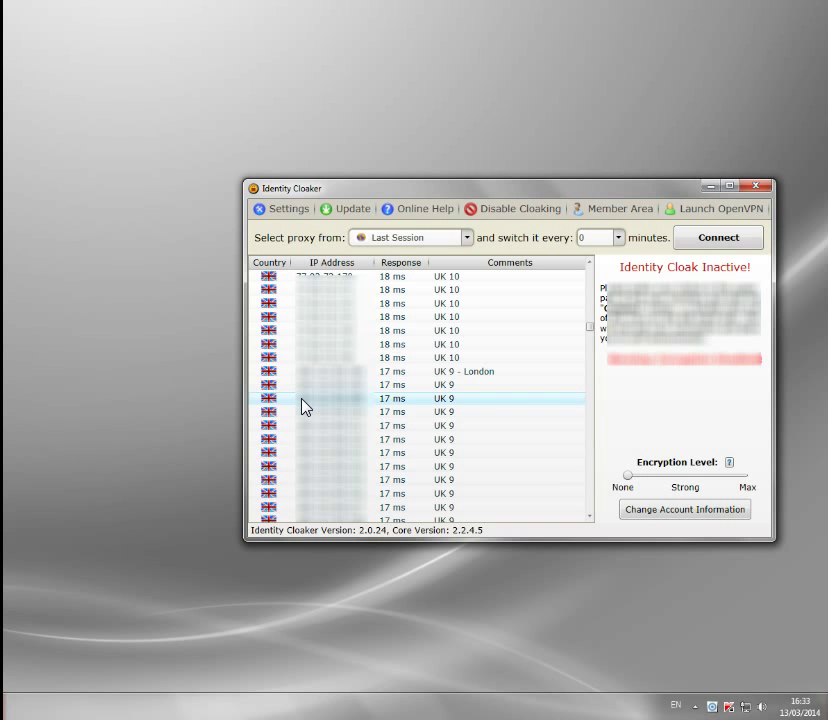
{"action": "left_click", "coordinate": [719, 240]}
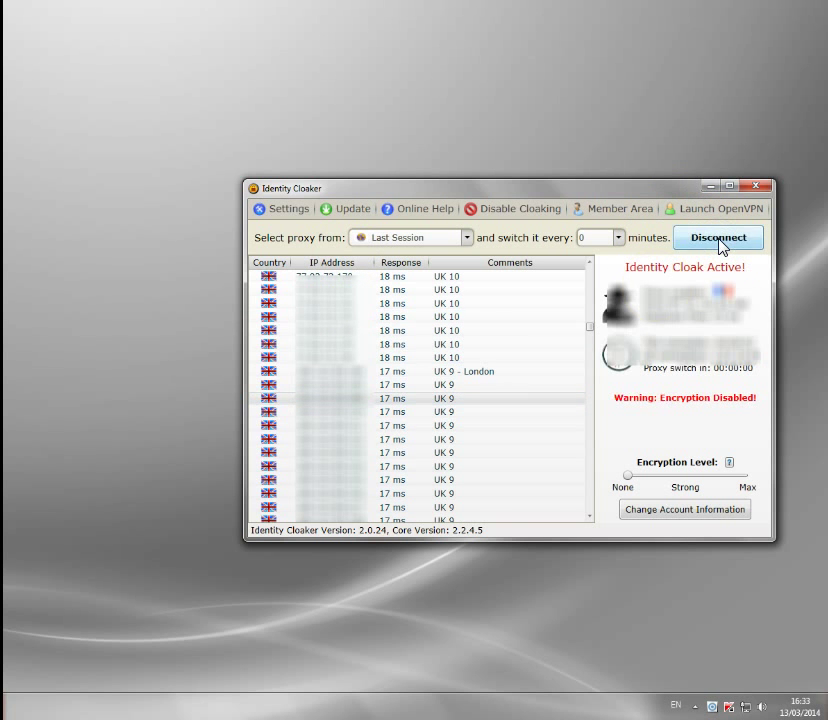
{"action": "left_click", "coordinate": [320, 399]}
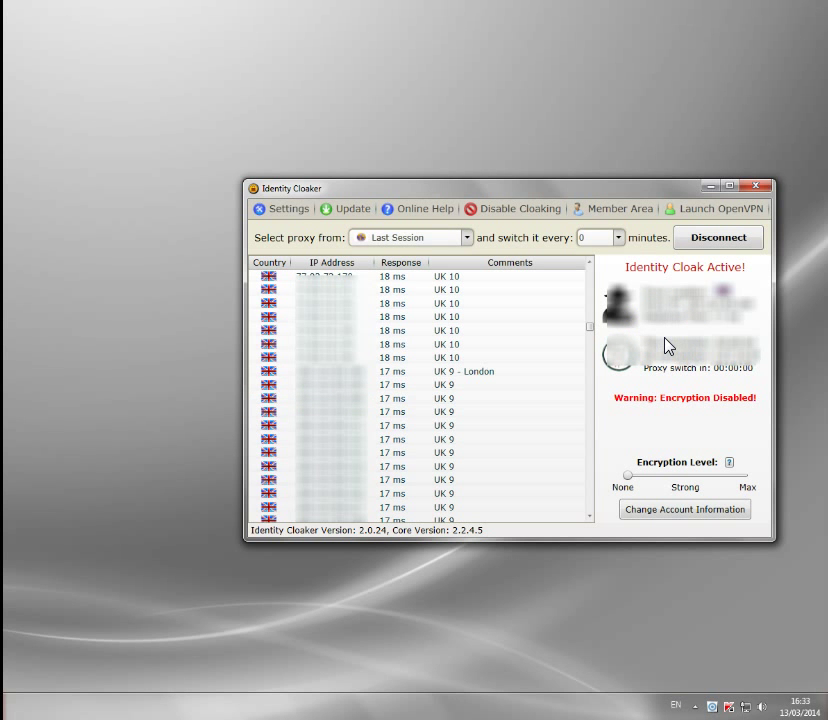
{"action": "left_click", "coordinate": [709, 187]}
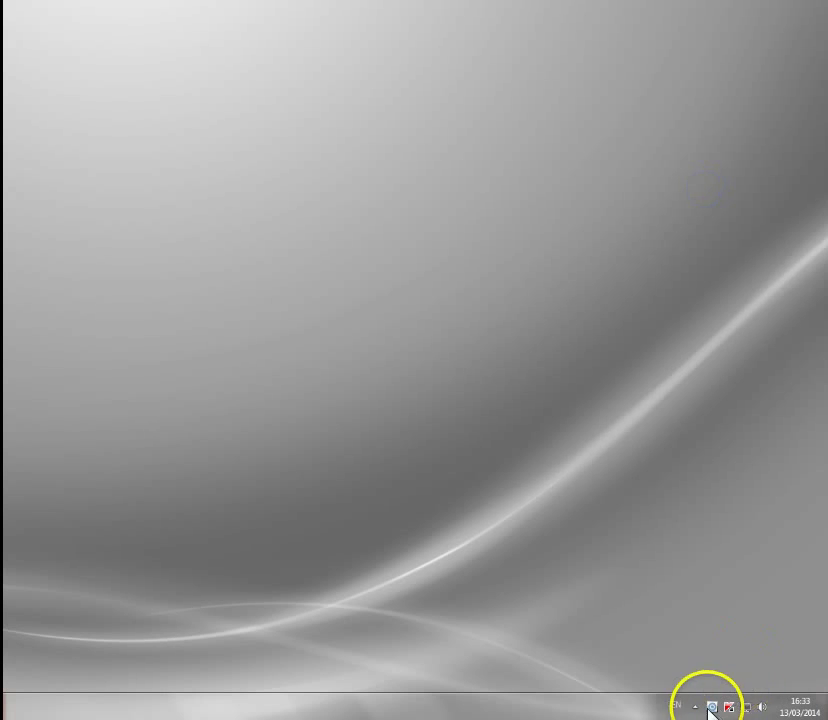
Step: Relaunch Chrome from the taskbar, now landing on Google UK, and start a second tab
{"action": "left_click", "coordinate": [698, 706]}
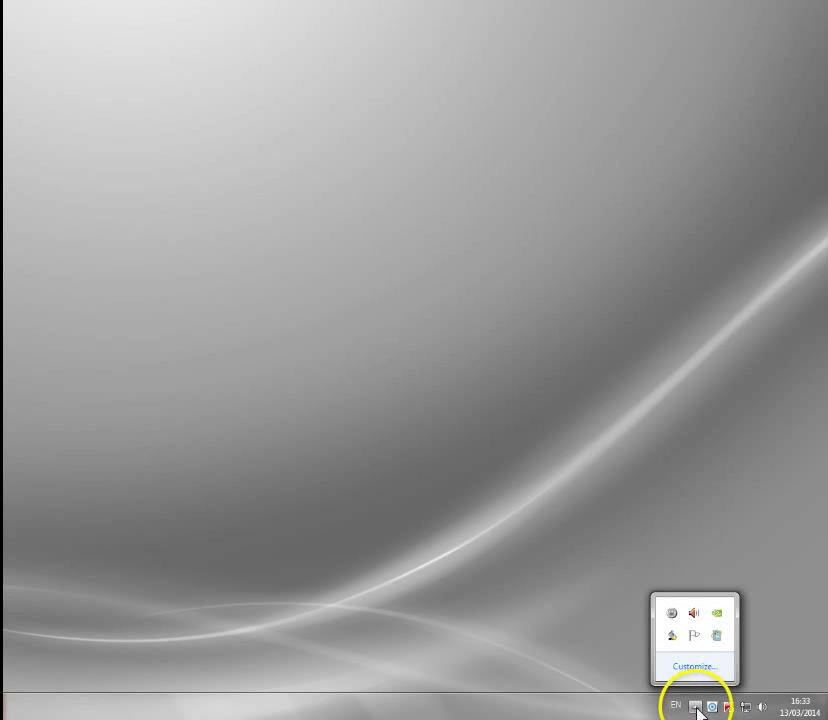
{"action": "key", "text": "Escape"}
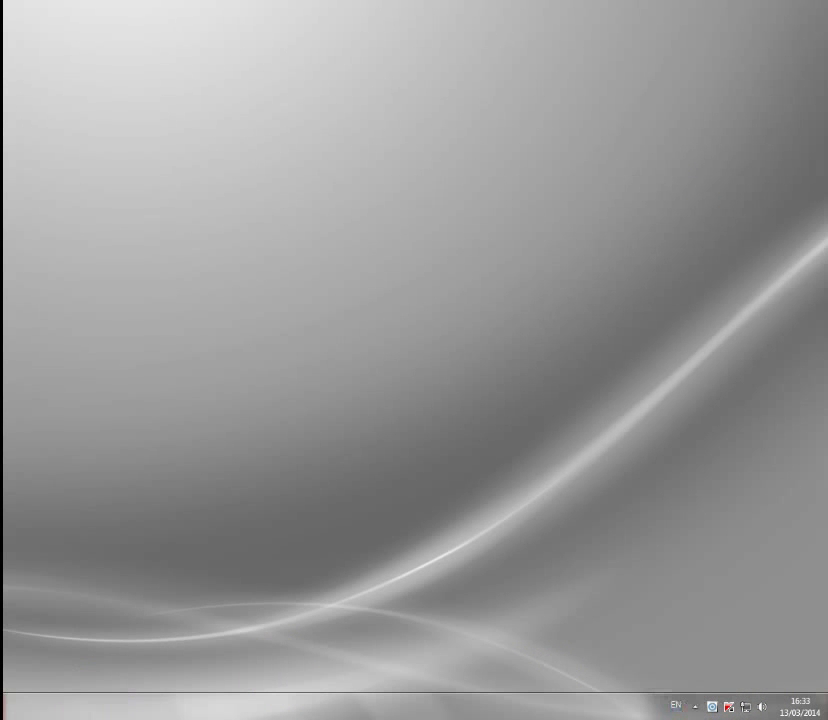
{"action": "left_click", "coordinate": [436, 310]}
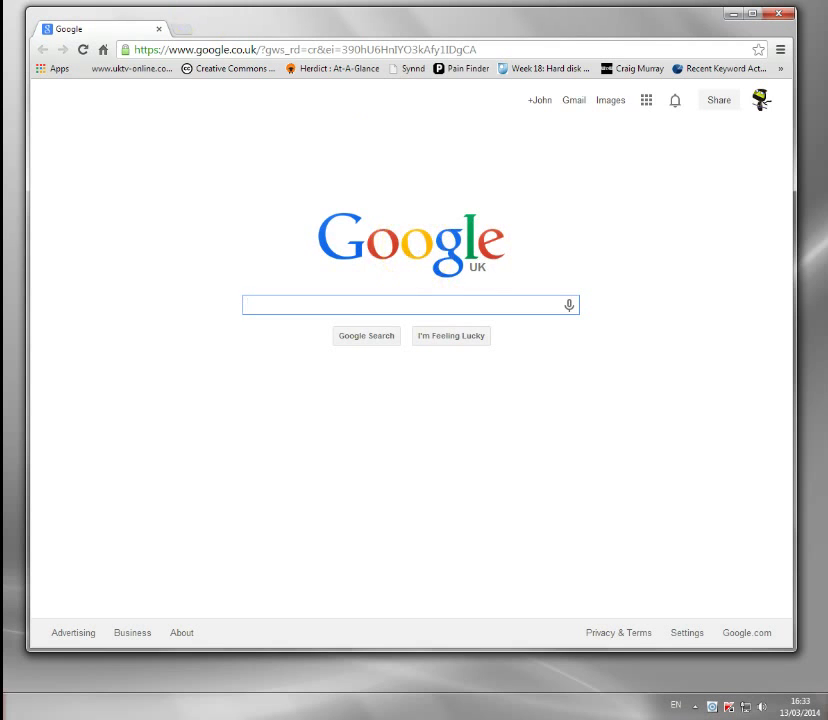
{"action": "left_click", "coordinate": [182, 32]}
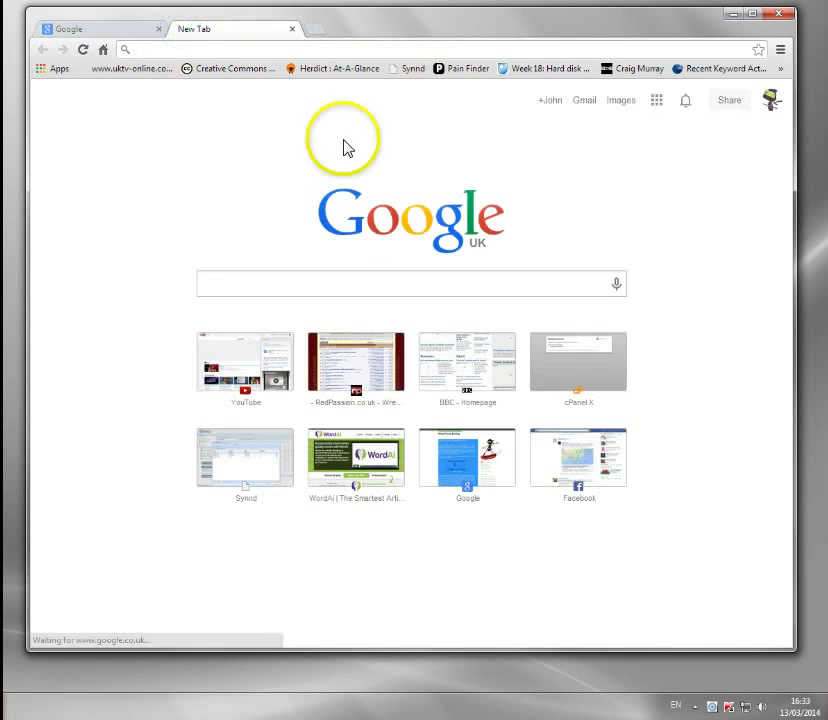
Step: Load bbc.co.uk/iplayer and open the Featured Original Drama Shorts episode
{"action": "type", "text": "bbc.co.uk"}
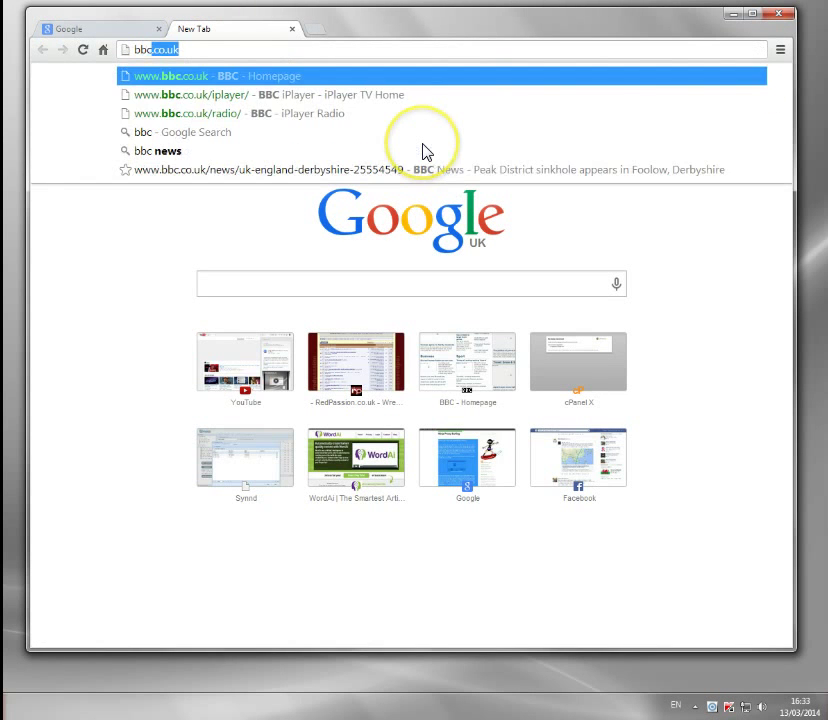
{"action": "key", "text": "Down"}
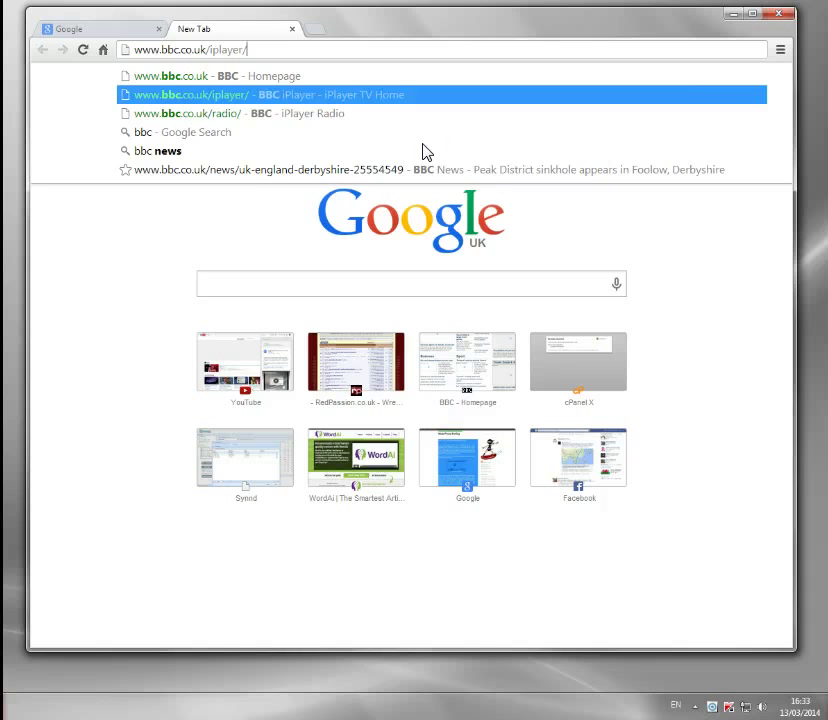
{"action": "key", "text": "Return"}
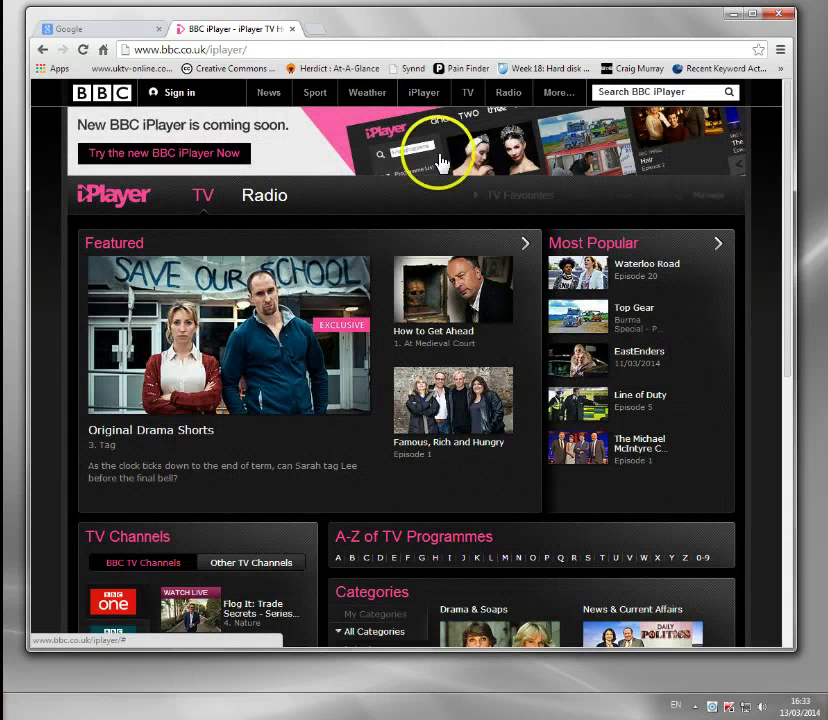
{"action": "left_click", "coordinate": [243, 334]}
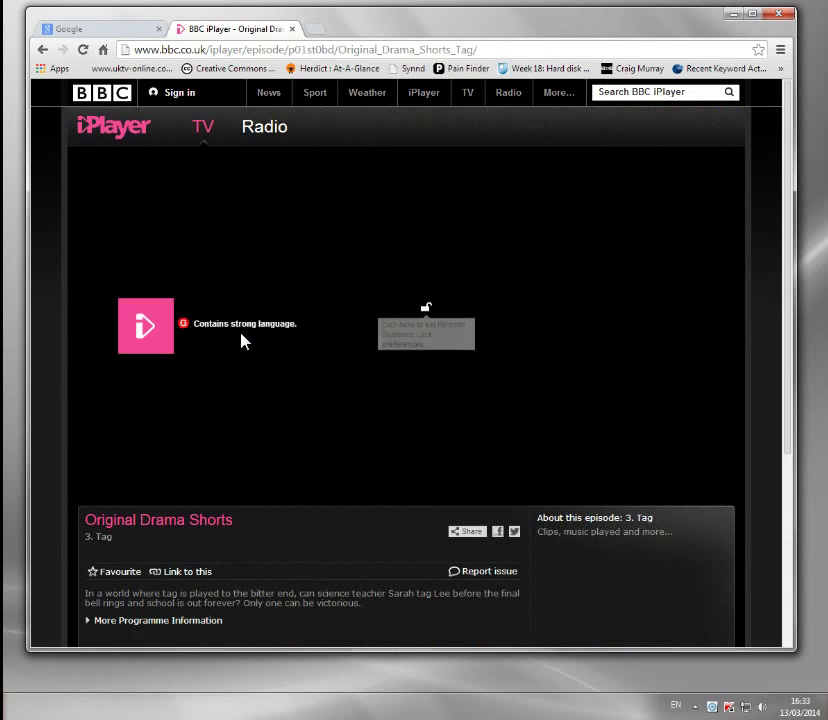
Step: Play episode 3, Tag, past the language warning and mute its sound
{"action": "left_click", "coordinate": [430, 340]}
{"action": "left_click", "coordinate": [120, 325]}
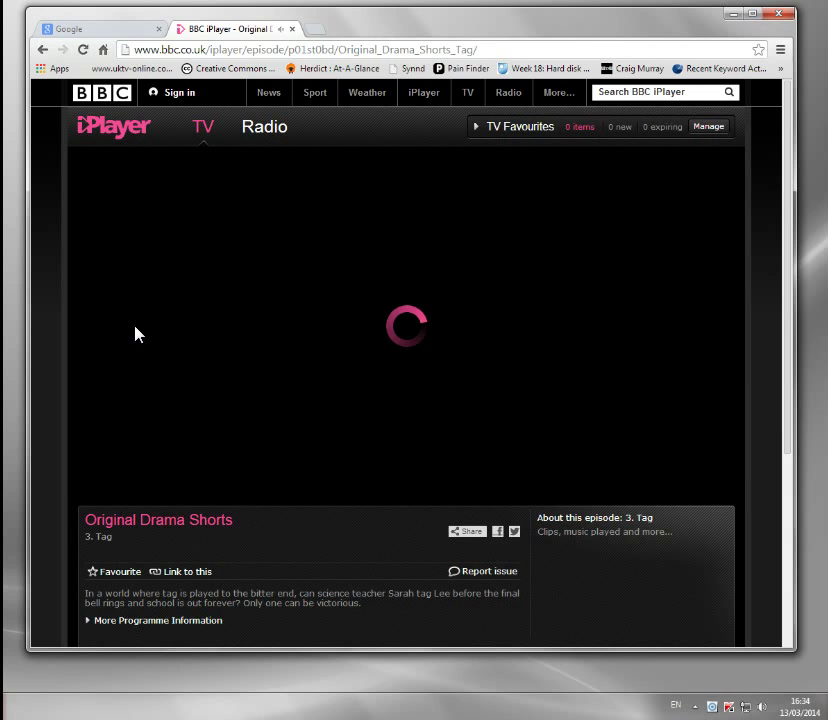
{"action": "left_click", "coordinate": [186, 318]}
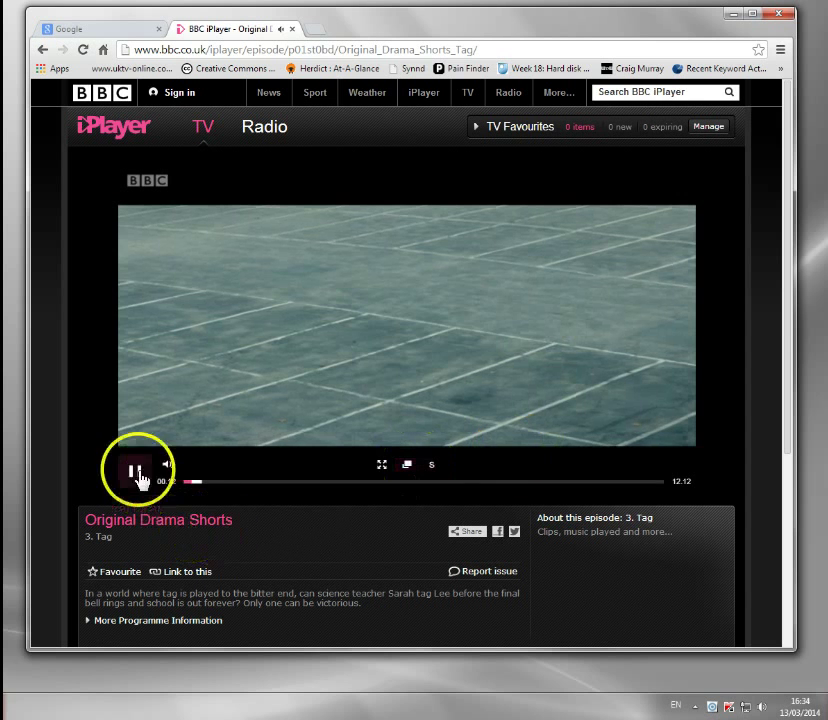
{"action": "left_click", "coordinate": [167, 466]}
{"action": "left_click", "coordinate": [255, 590]}
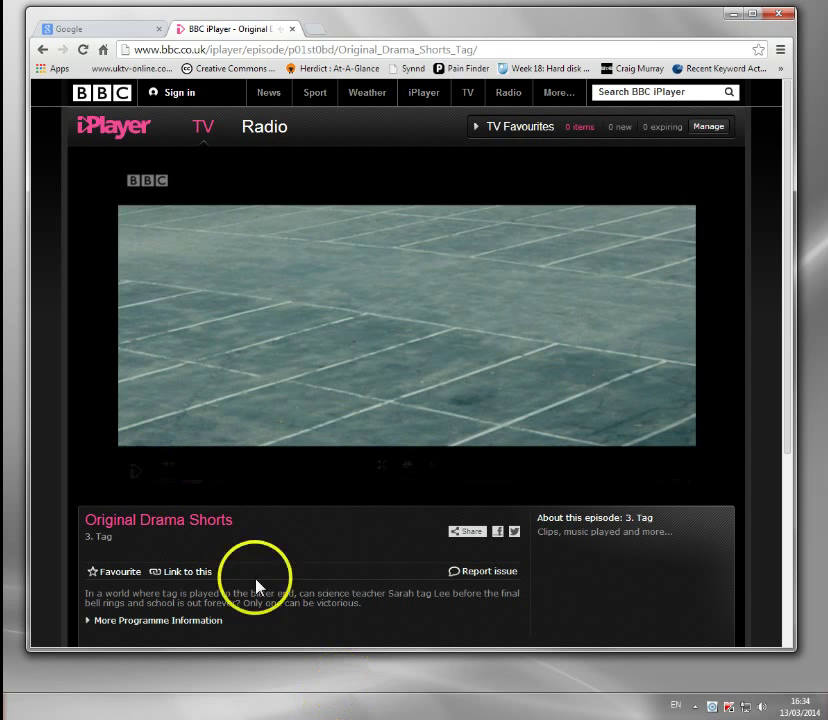
{"action": "left_click", "coordinate": [262, 372]}
Step: In a new tab, load ITV Player, start Party Wright Around The World episode 3, and begin signing in
{"action": "left_click", "coordinate": [314, 29]}
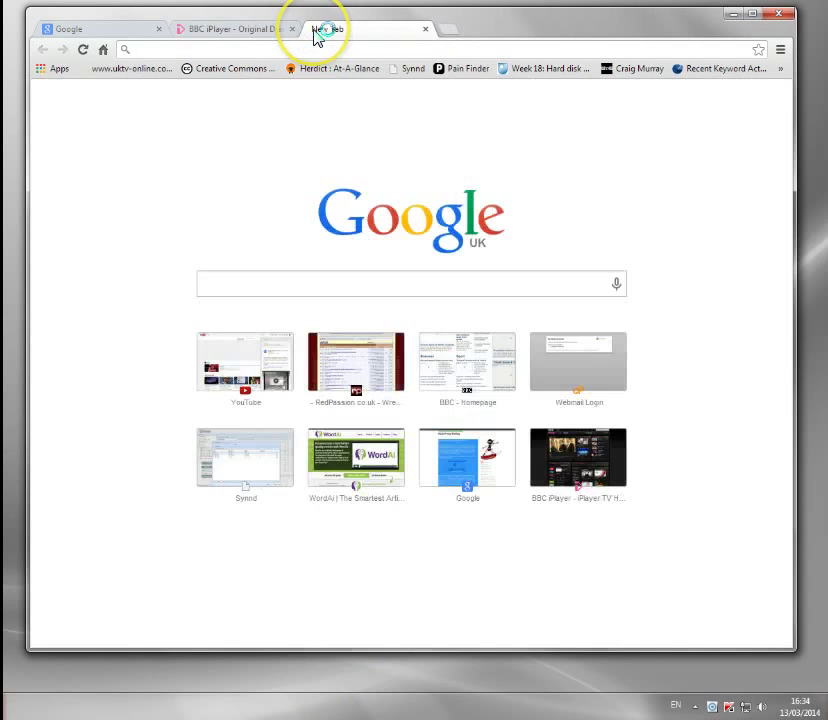
{"action": "type", "text": "itv"}
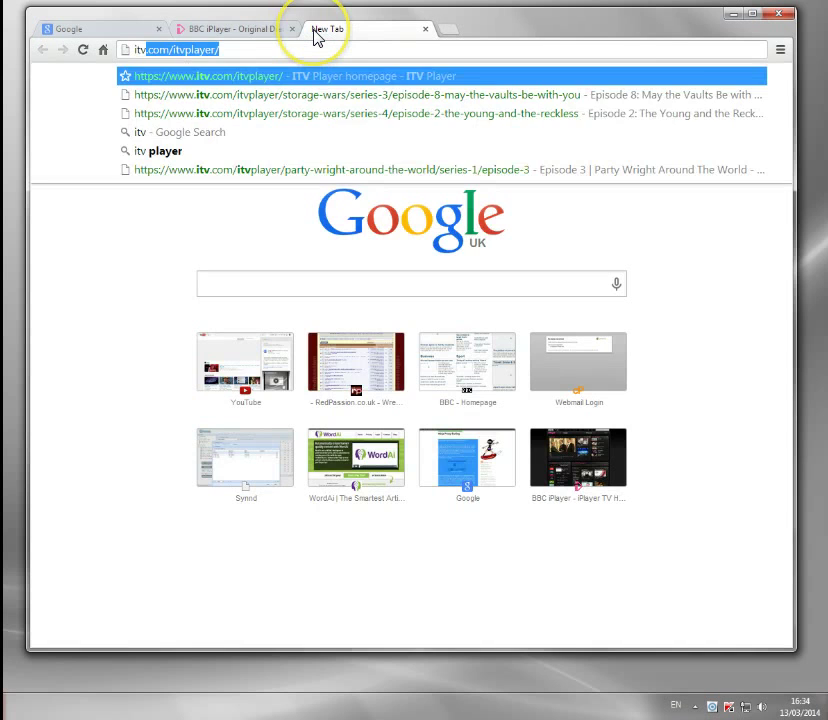
{"action": "key", "text": "Return"}
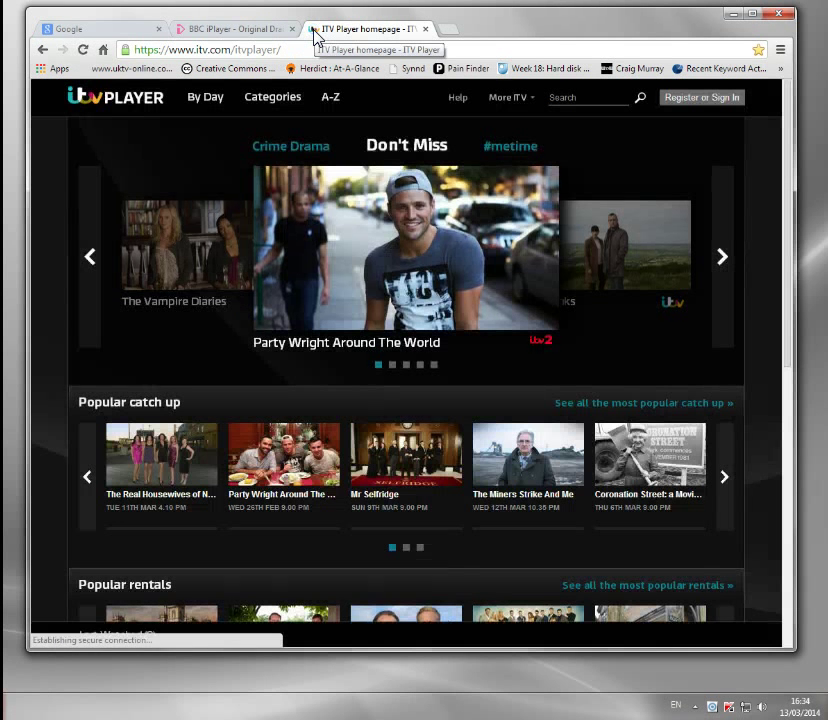
{"action": "left_click", "coordinate": [380, 268]}
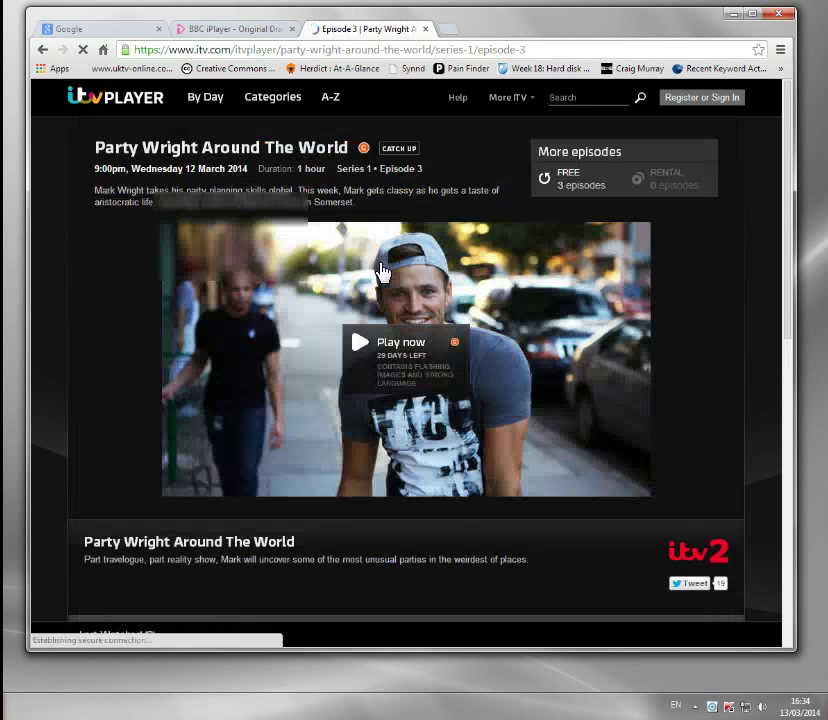
{"action": "left_click", "coordinate": [358, 342]}
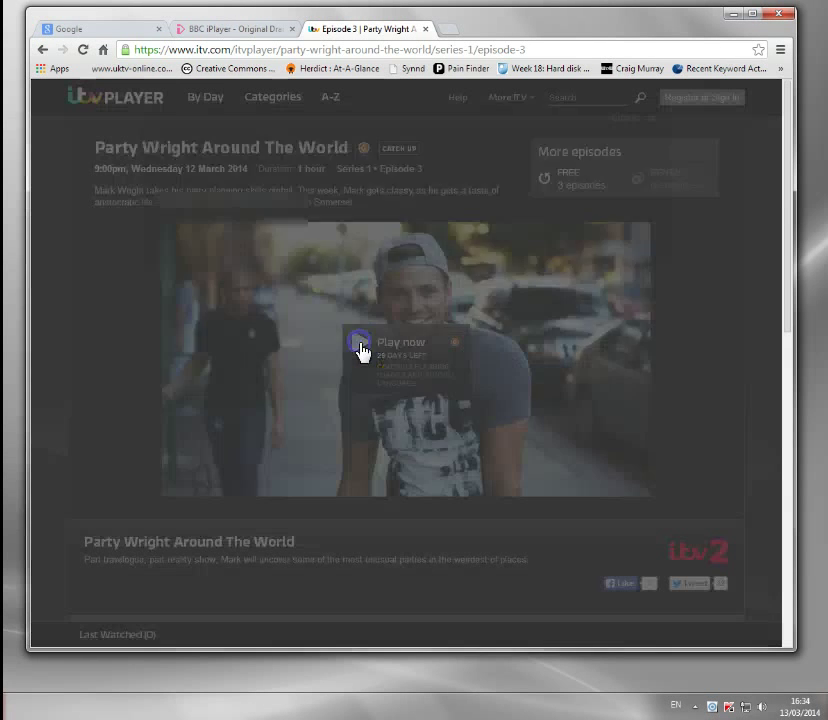
{"action": "left_click", "coordinate": [284, 306]}
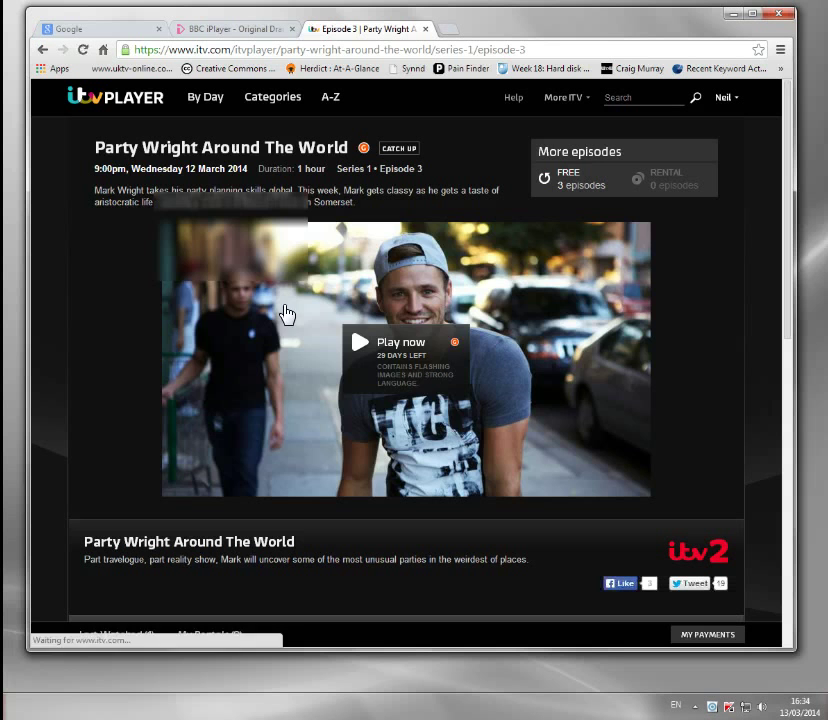
Step: Play Party Wright Around The World episode 3 while signed in, then mute it
{"action": "left_click", "coordinate": [392, 344]}
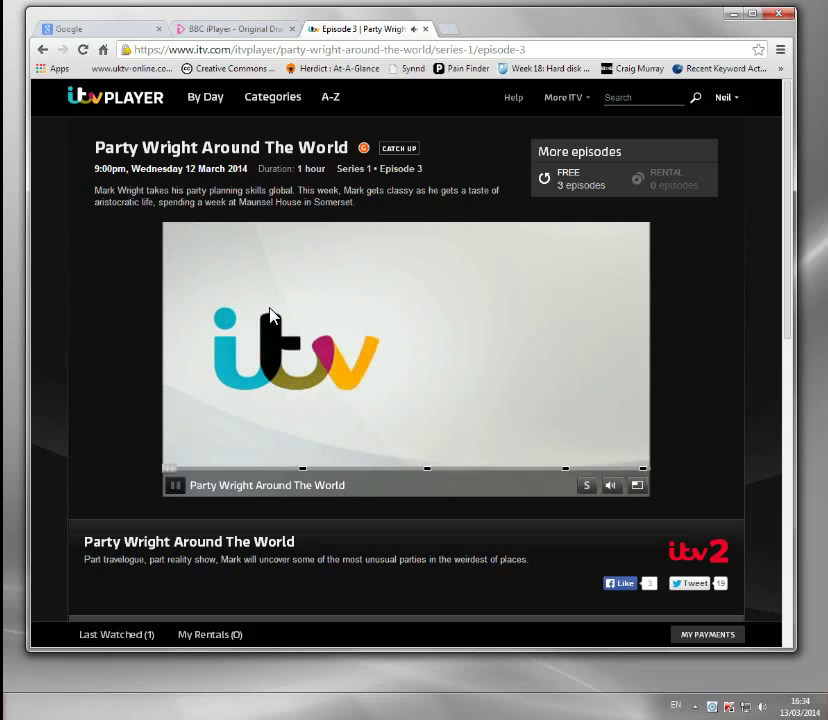
{"action": "left_click", "coordinate": [613, 491]}
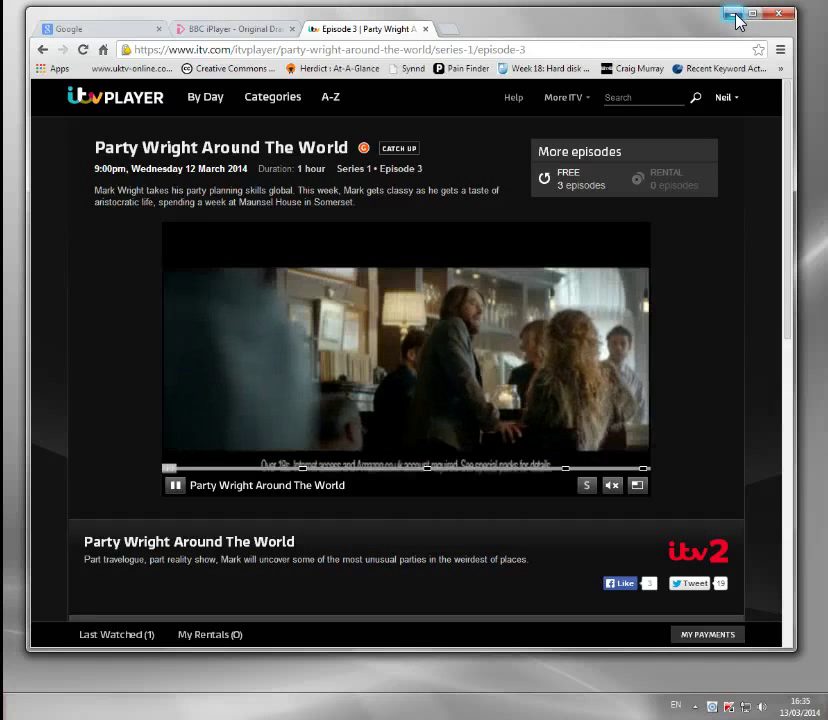
Step: Reopen Identity Cloaker from the tray and scroll its proxy list to select the CA 3 server
{"action": "left_click", "coordinate": [694, 704]}
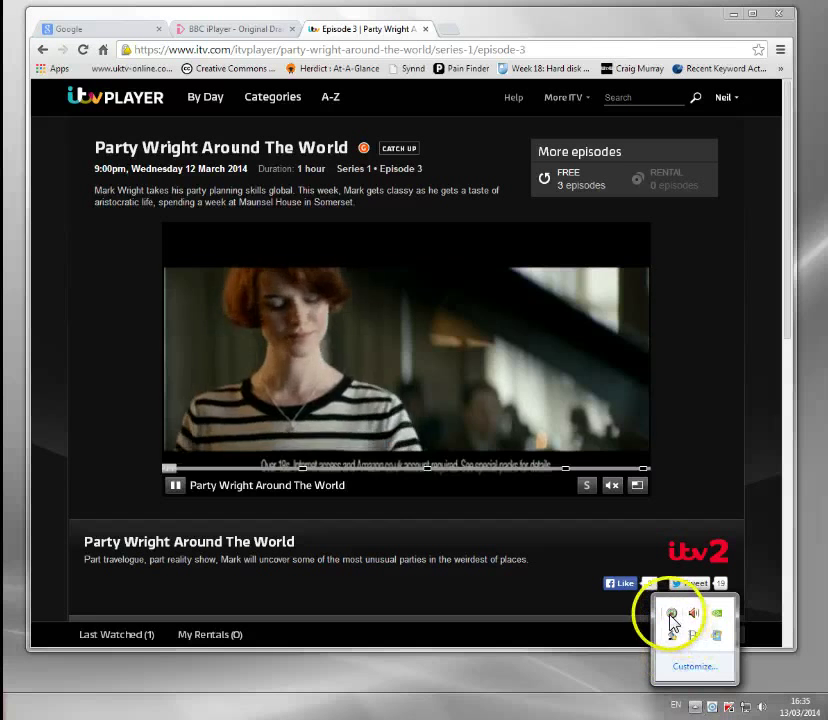
{"action": "mouse_move", "coordinate": [672, 622]}
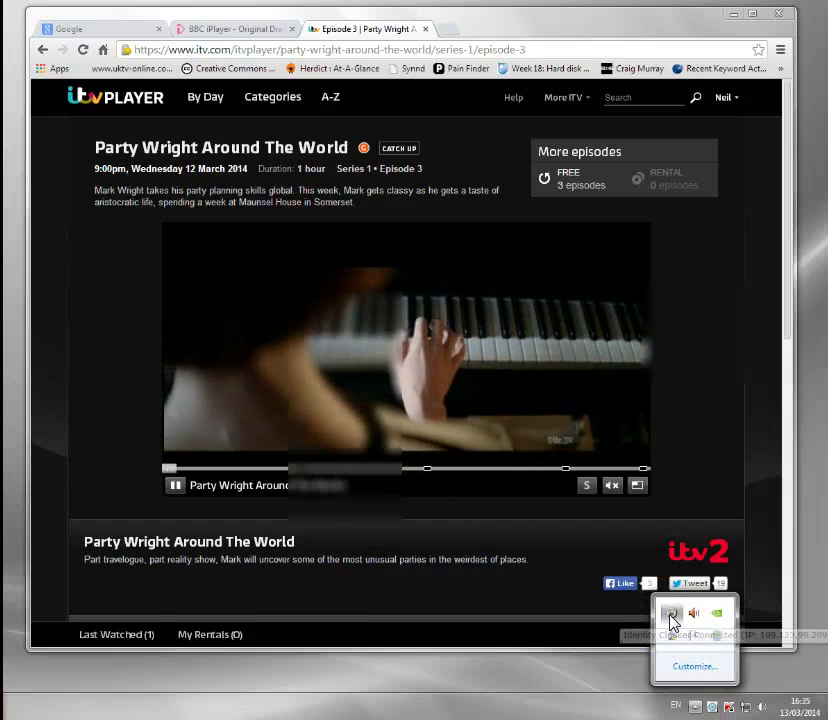
{"action": "double_click", "coordinate": [672, 622]}
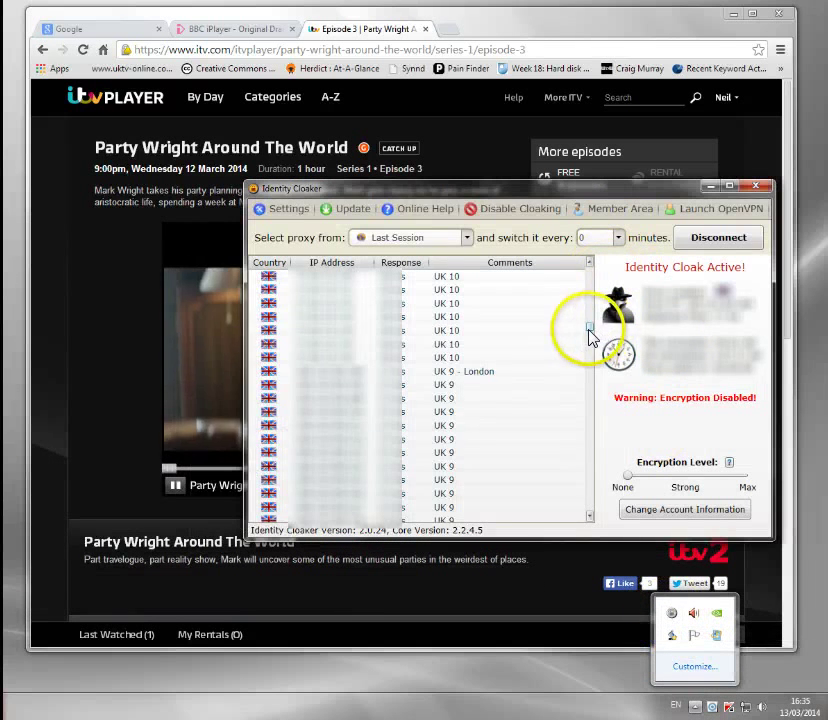
{"action": "left_click_drag", "start_coordinate": [590, 337], "coordinate": [587, 505]}
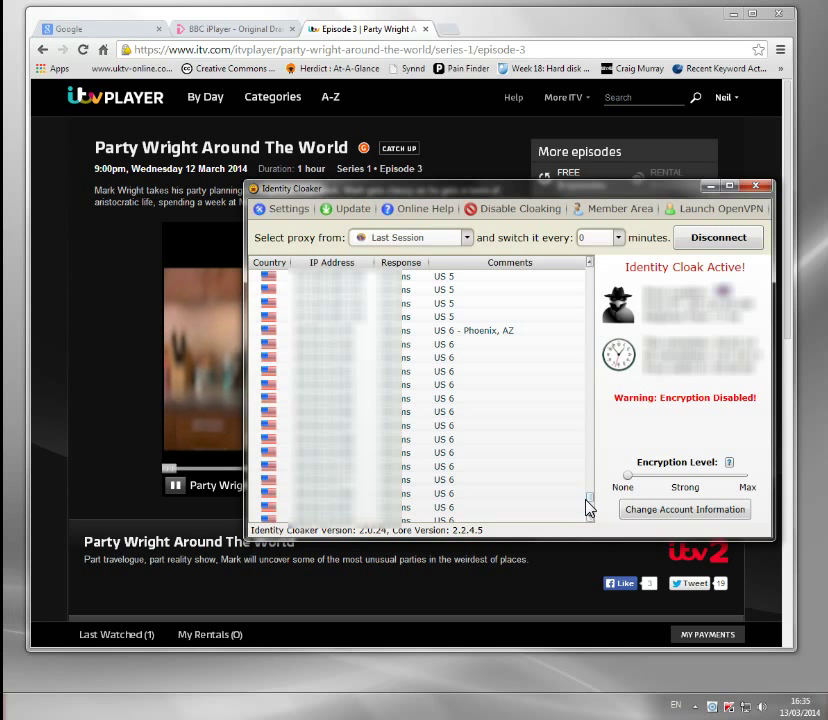
{"action": "left_click", "coordinate": [588, 510]}
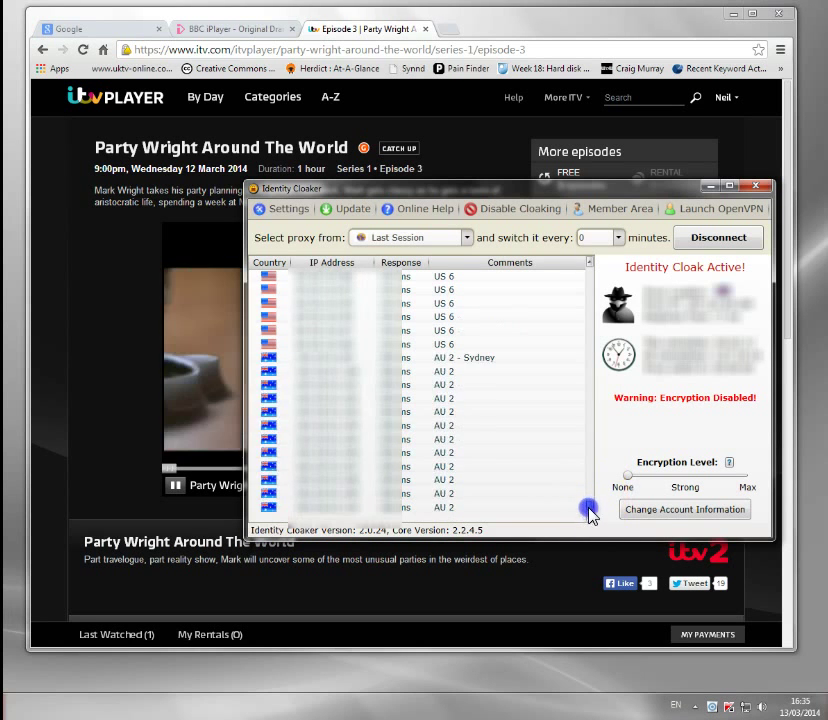
{"action": "left_click_drag", "start_coordinate": [588, 510], "coordinate": [588, 466]}
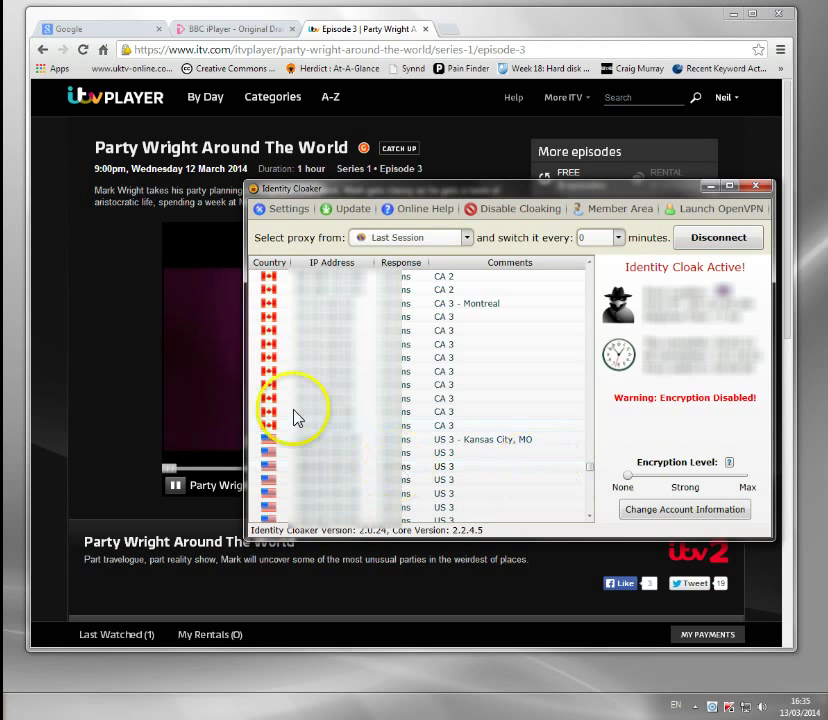
{"action": "left_click", "coordinate": [294, 350]}
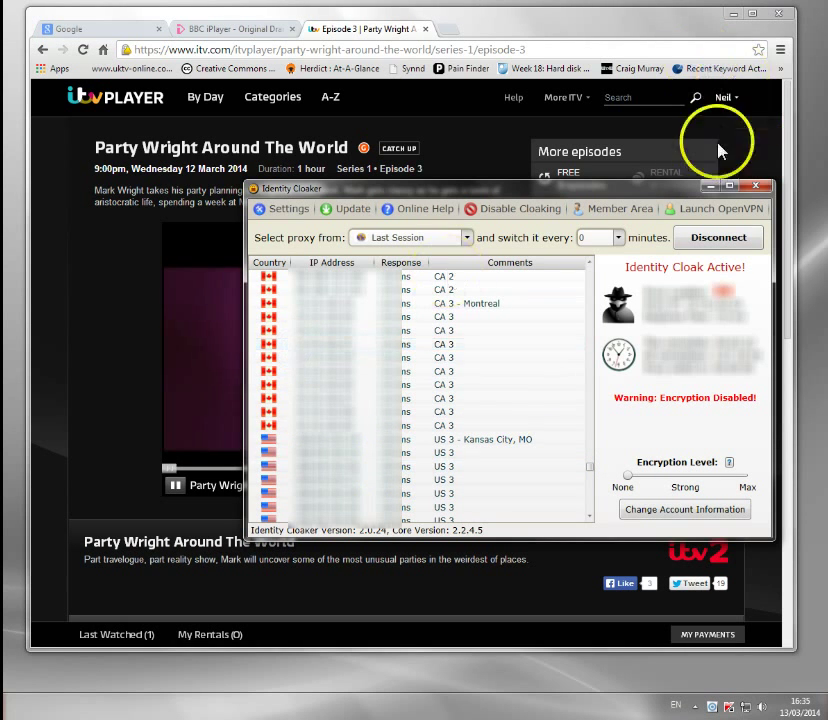
Step: Minimise Identity Cloaker and close the Chrome window
{"action": "left_click", "coordinate": [708, 187]}
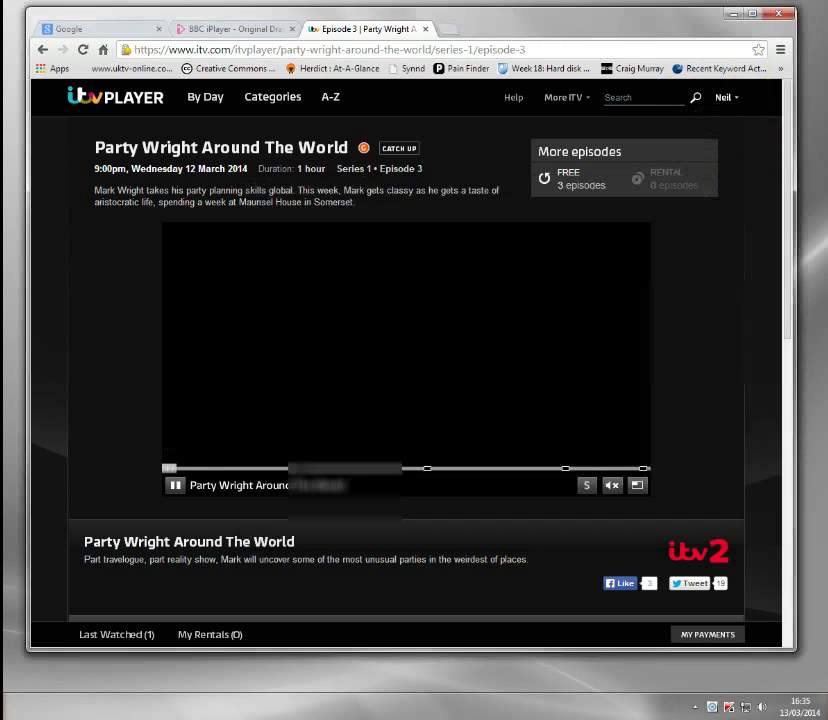
{"action": "left_click", "coordinate": [777, 17]}
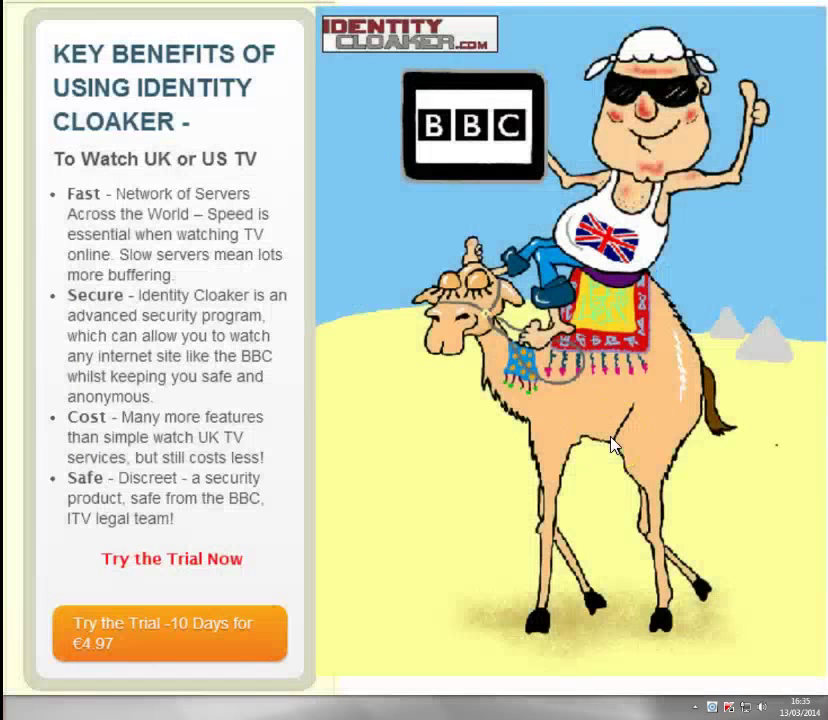